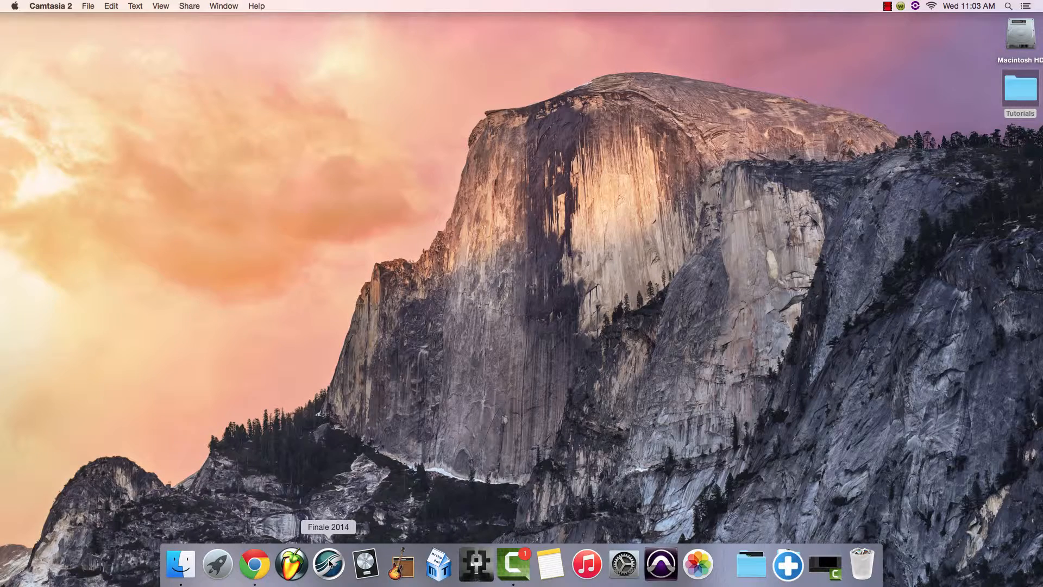
# Browse the installed applications in Launchpad, move the Finale 2014 icon to the end of the first page, and launch Finale 2014
pyautogui.click(220, 564)
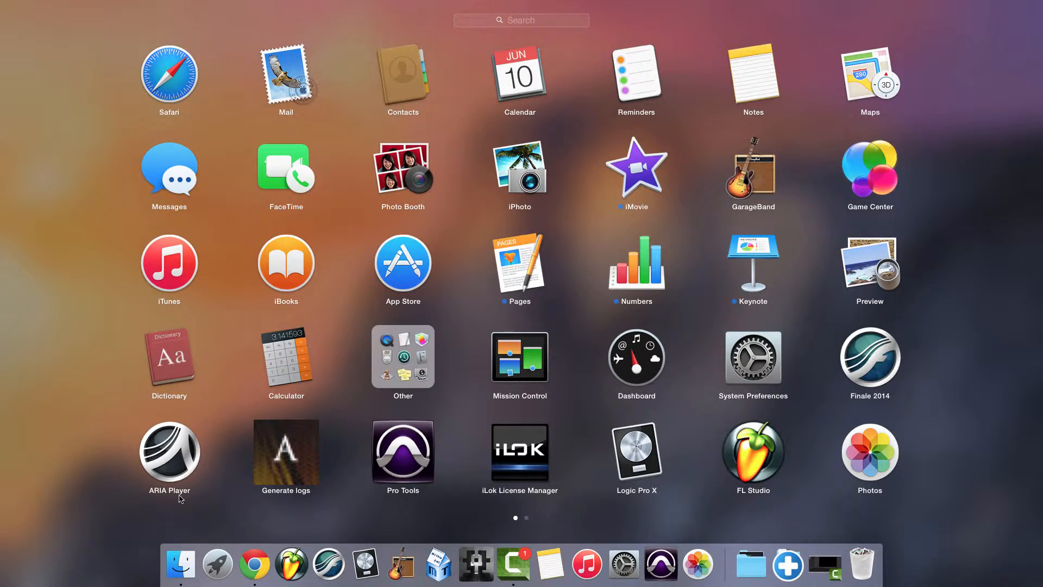
pyautogui.hscroll(5, 841, 355)
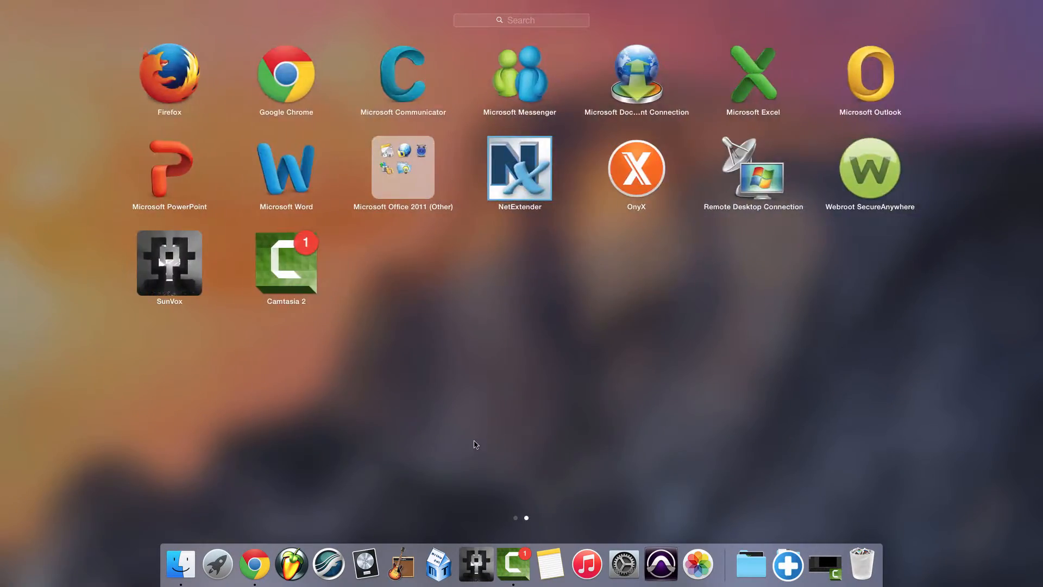
pyautogui.hscroll(-5, 473, 442)
pyautogui.click(869, 365)
pyautogui.moveTo(869, 365); pyautogui.dragTo(898, 457)
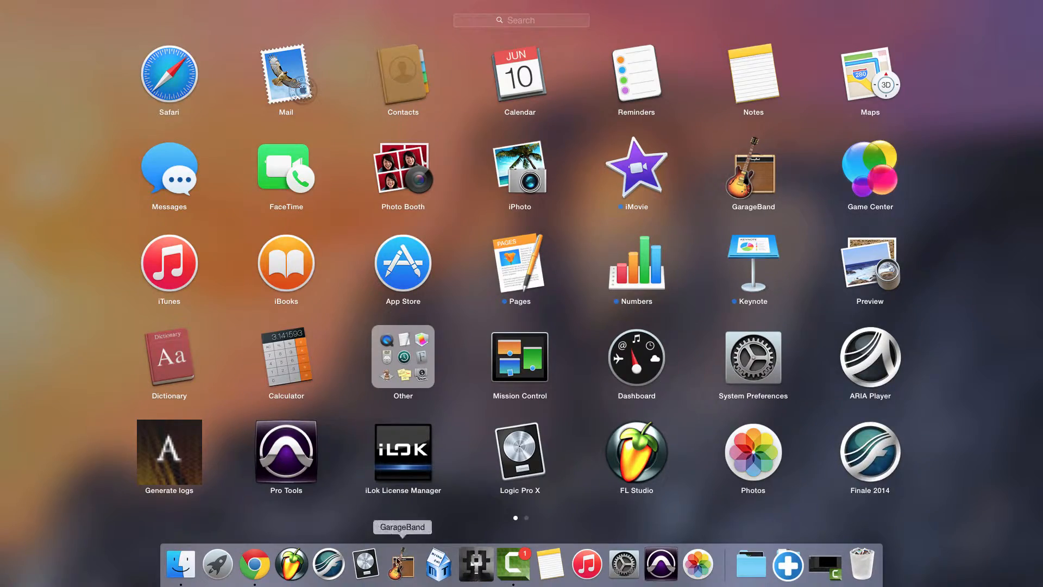
pyautogui.click(329, 561)
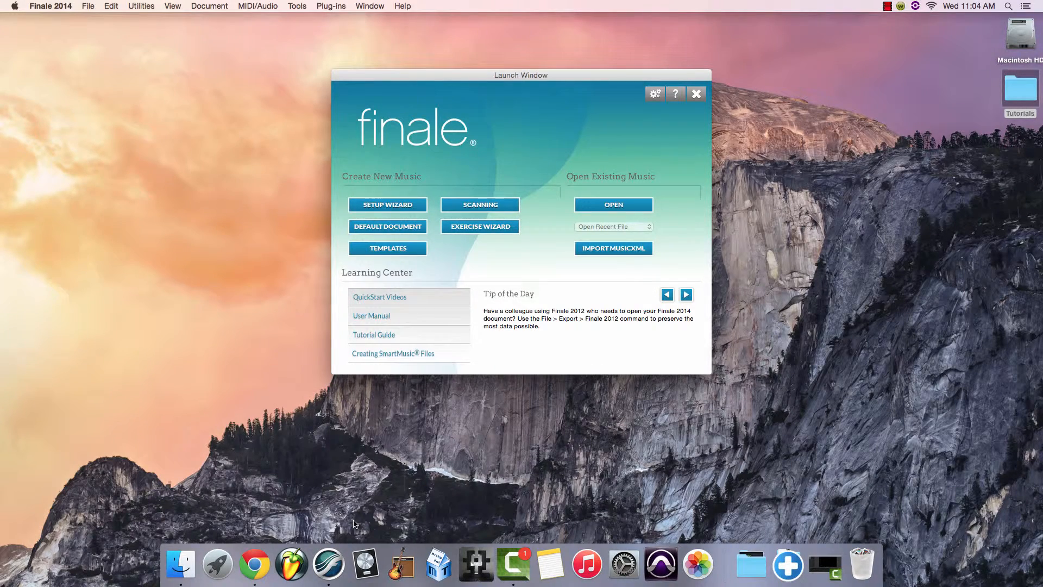
# Start a new document with the Setup Wizard, keeping the new ensemble in Engraved Style, and add a Grand Staff
pyautogui.click(383, 208)
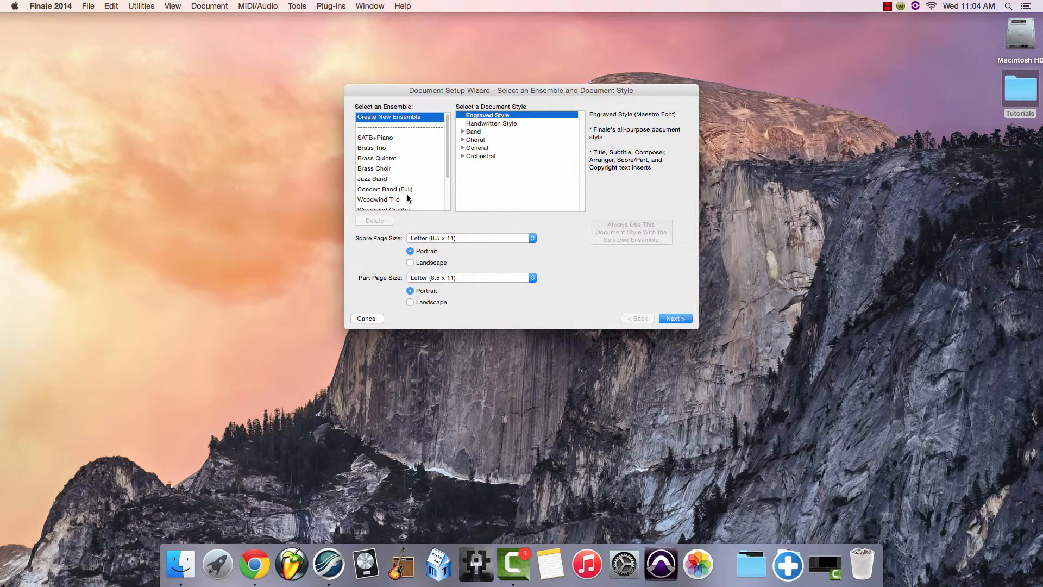
pyautogui.click(675, 318)
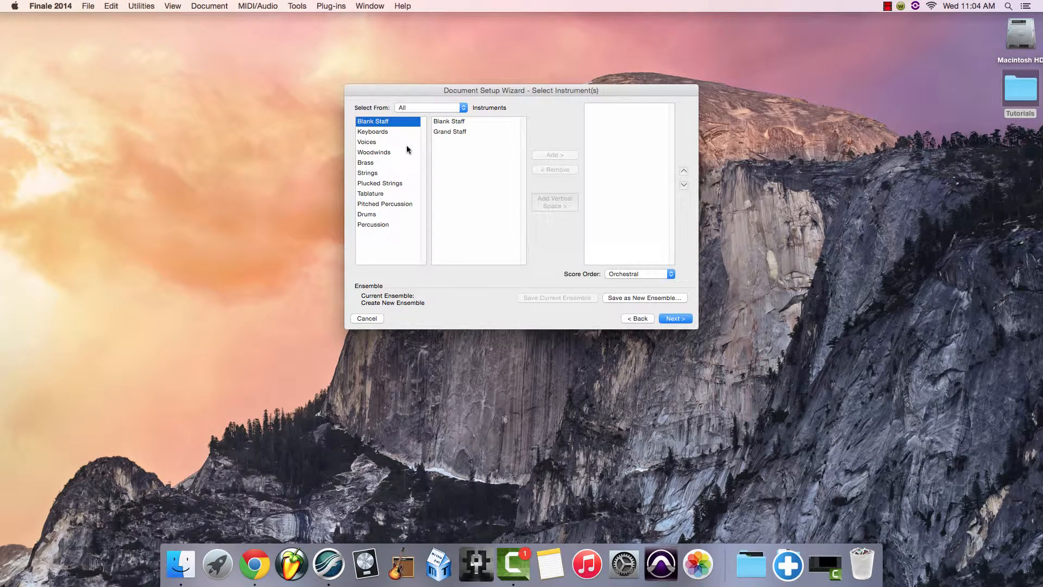
pyautogui.click(445, 134)
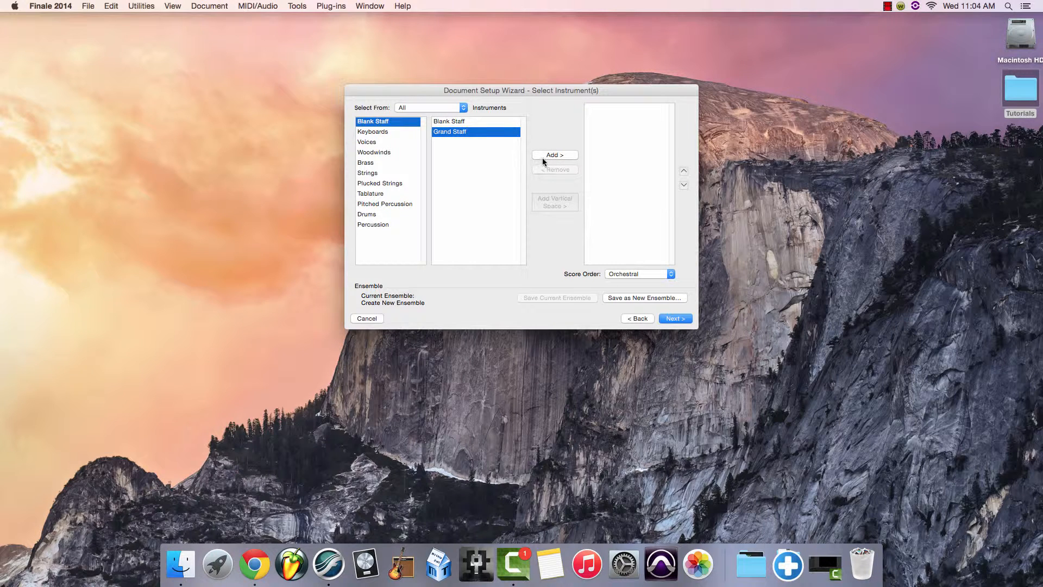
pyautogui.click(545, 155)
pyautogui.click(678, 319)
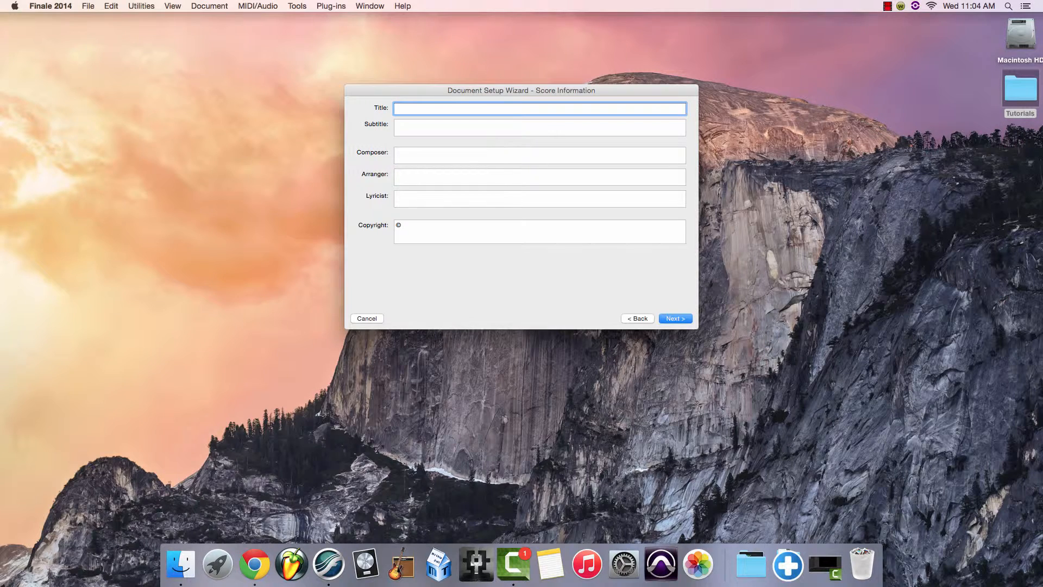
# Enter the score title "Partwriting Assignment #2" and the composer's name, and clear the copyright text
pyautogui.write('Partwriting Assignment #2')
pyautogui.click(478, 160)
pyautogui.write('Kevin Burke')
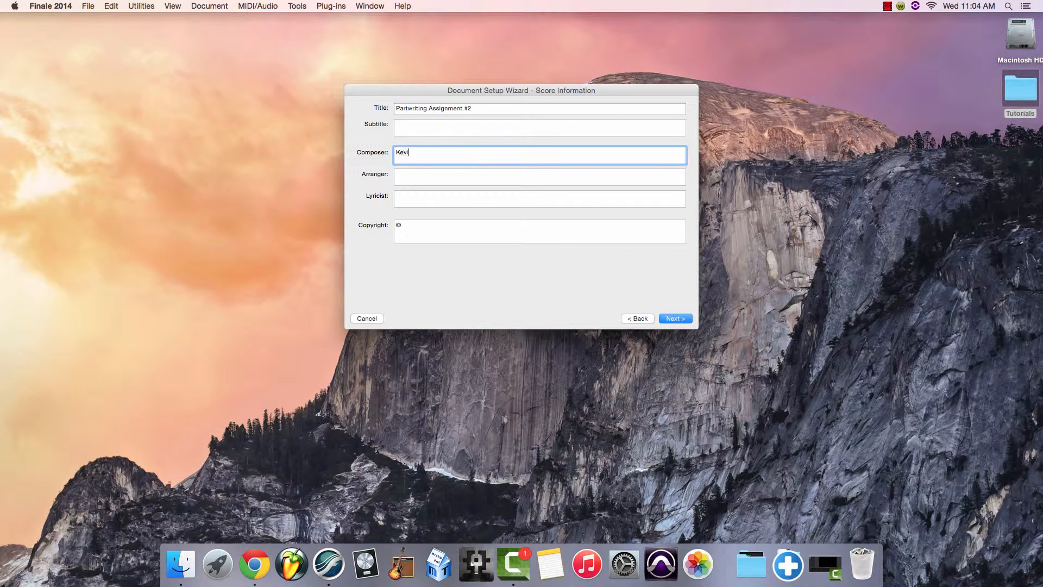
pyautogui.click(419, 237)
pyautogui.press('BackSpace')
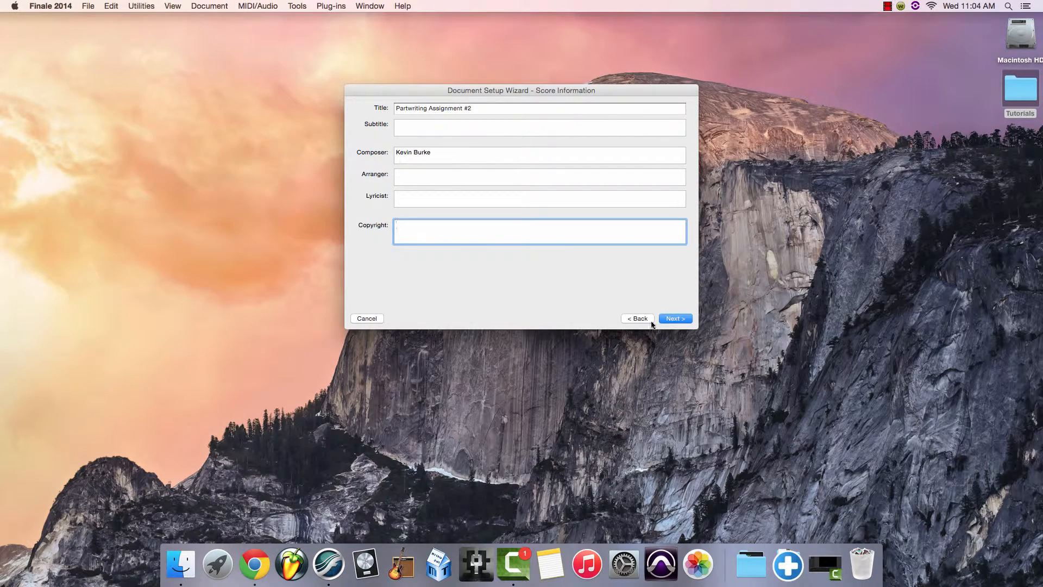
pyautogui.click(671, 318)
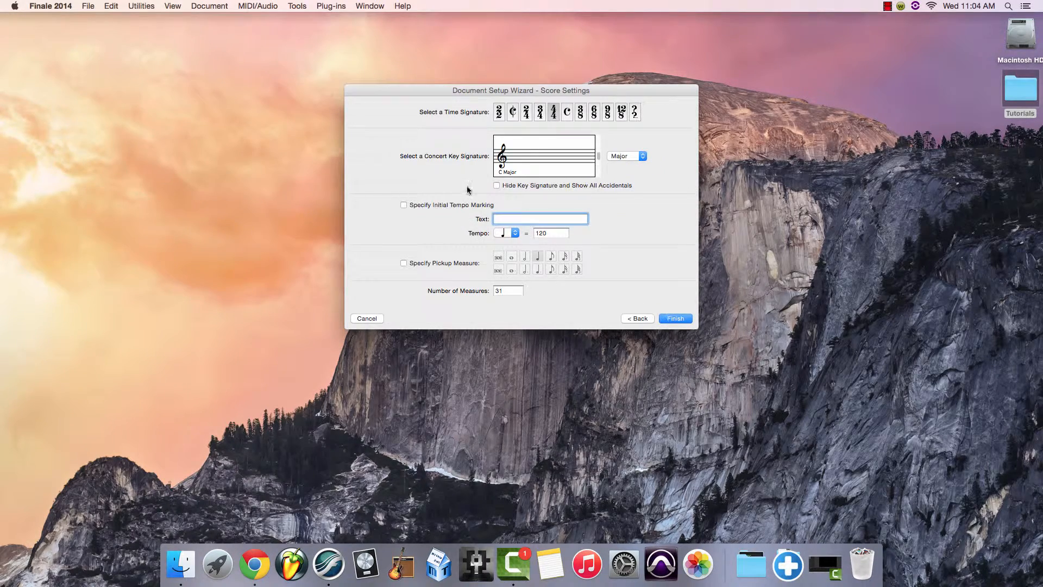
# Set the score to common time, B Flat Major and 2 measures, and finish creating the document
pyautogui.click(569, 112)
pyautogui.click(643, 156)
pyautogui.click(642, 156)
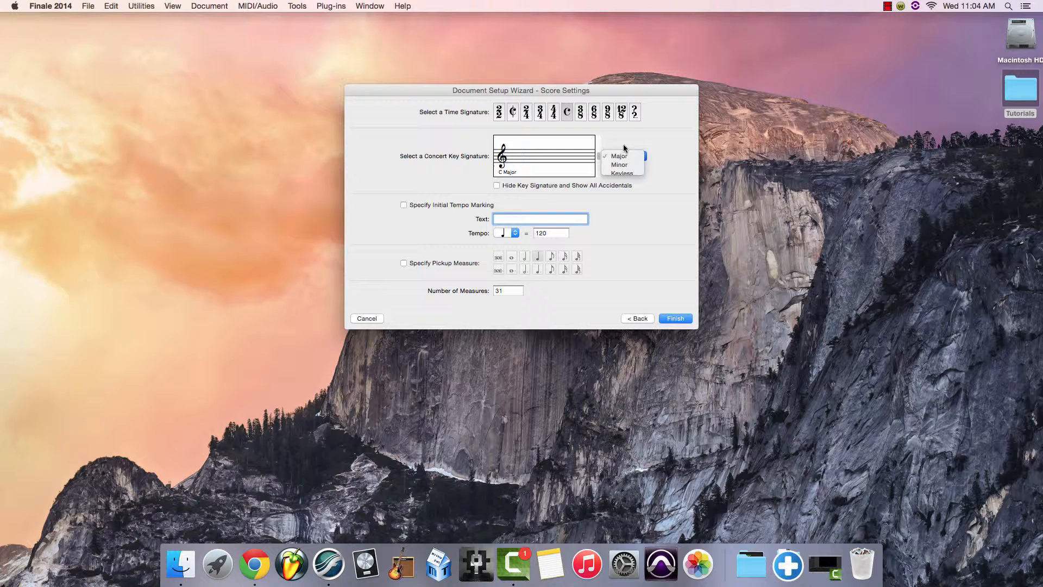
pyautogui.click(599, 162)
pyautogui.click(599, 162)
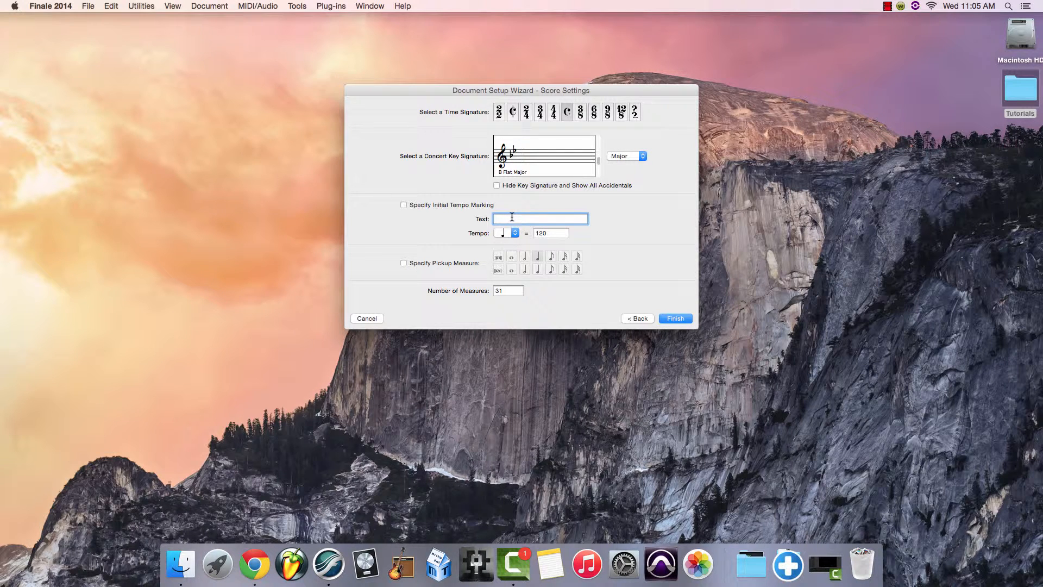
pyautogui.doubleClick(502, 291)
pyautogui.write('2')
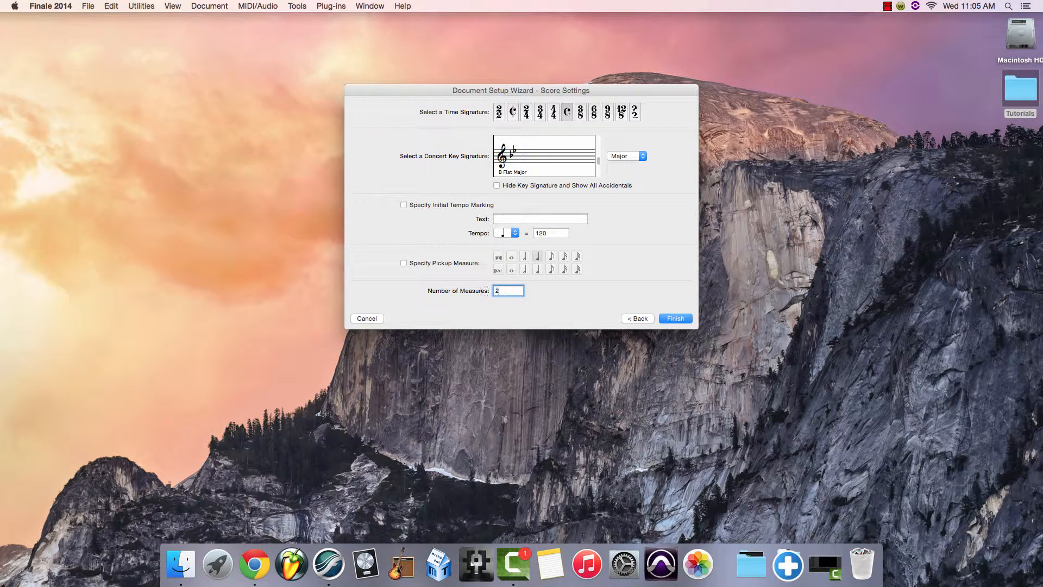
pyautogui.click(675, 319)
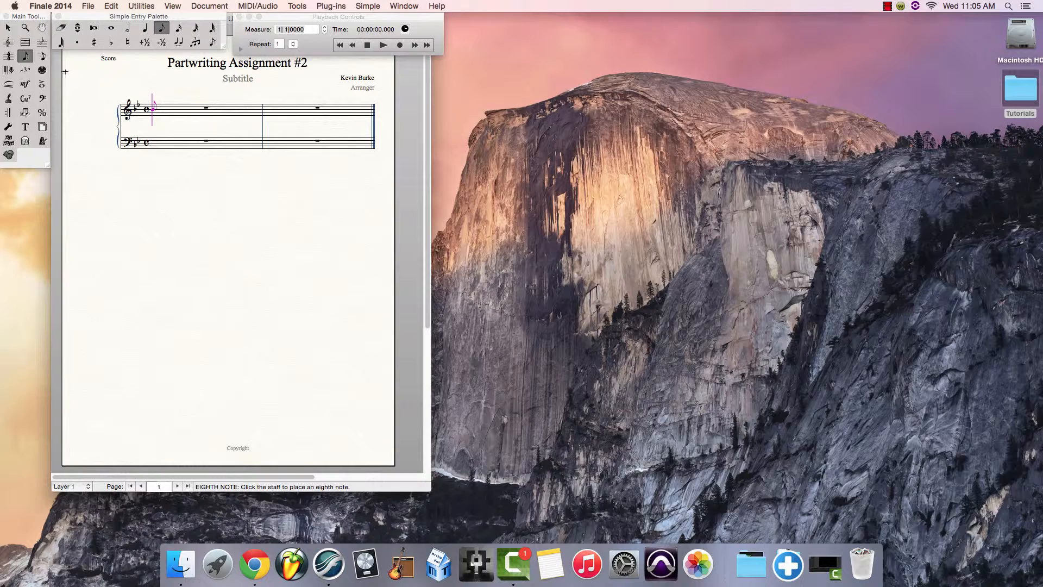
# Move the Simple Entry Palette and Playback Controls clear of the score, and reposition the document window
pyautogui.moveTo(138, 16); pyautogui.dragTo(579, 27)
pyautogui.moveTo(387, 17); pyautogui.dragTo(649, 122)
pyautogui.moveTo(292, 29); pyautogui.dragTo(326, 38)
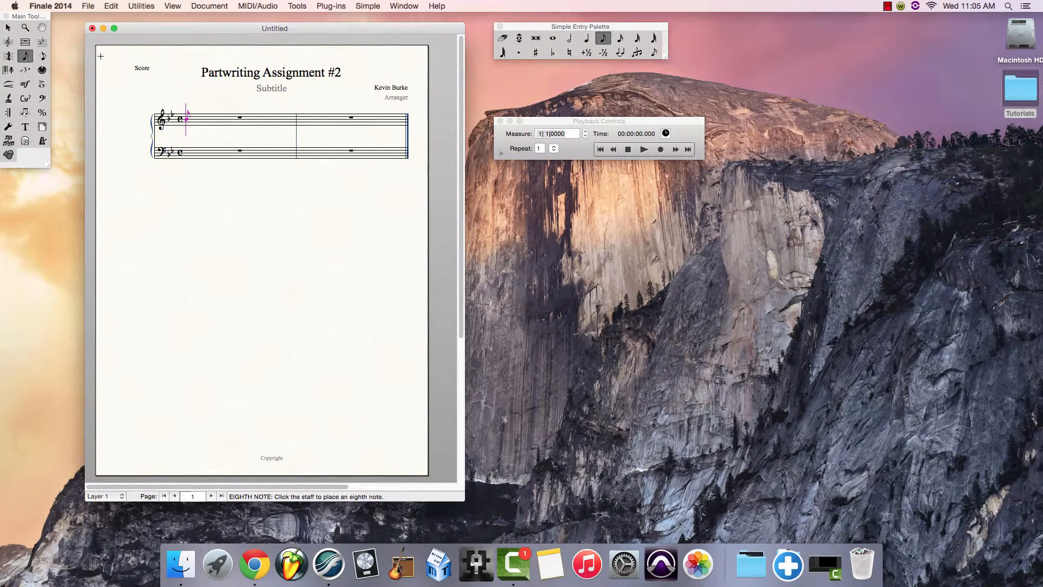
# Delete the Score, Subtitle, Arranger and Copyright text blocks from the page
pyautogui.click(24, 128)
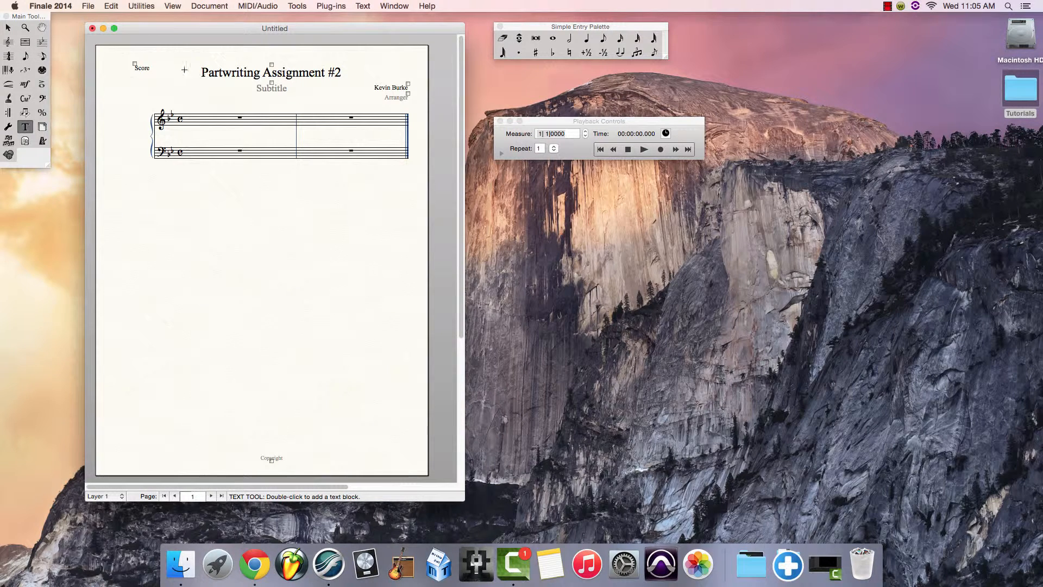
pyautogui.click(133, 65)
pyautogui.press('Delete')
pyautogui.click(271, 83)
pyautogui.press('Delete')
pyautogui.click(407, 94)
pyautogui.press('Delete')
pyautogui.click(271, 459)
pyautogui.press('Delete')
# Place half notes on the first beat of the treble and bass staves in measure 1
pyautogui.click(567, 40)
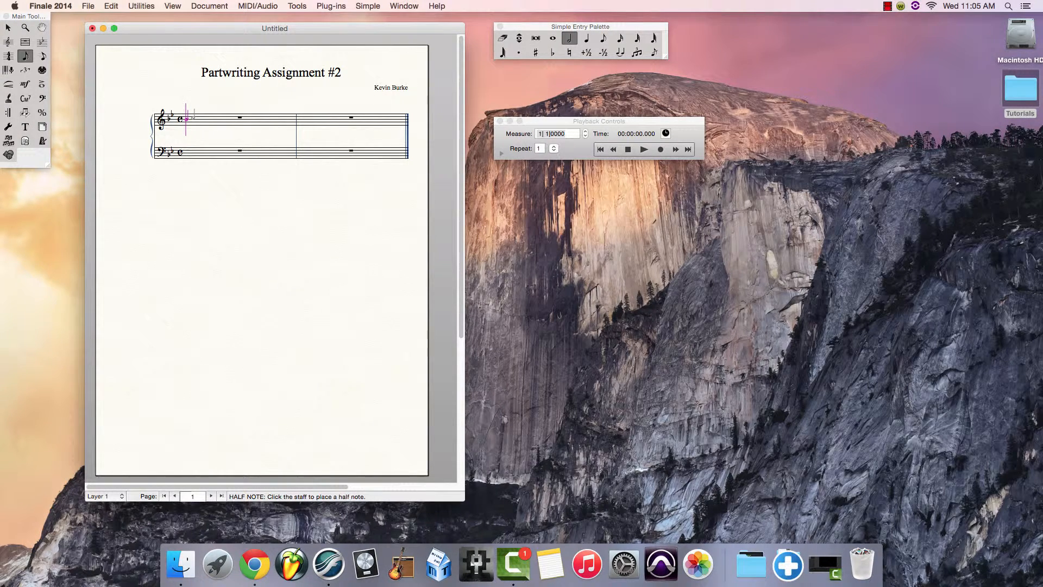
pyautogui.click(190, 121)
pyautogui.click(190, 154)
pyautogui.click(190, 142)
# Erase the half notes from the first beat of both staves
pyautogui.click(503, 38)
pyautogui.click(189, 120)
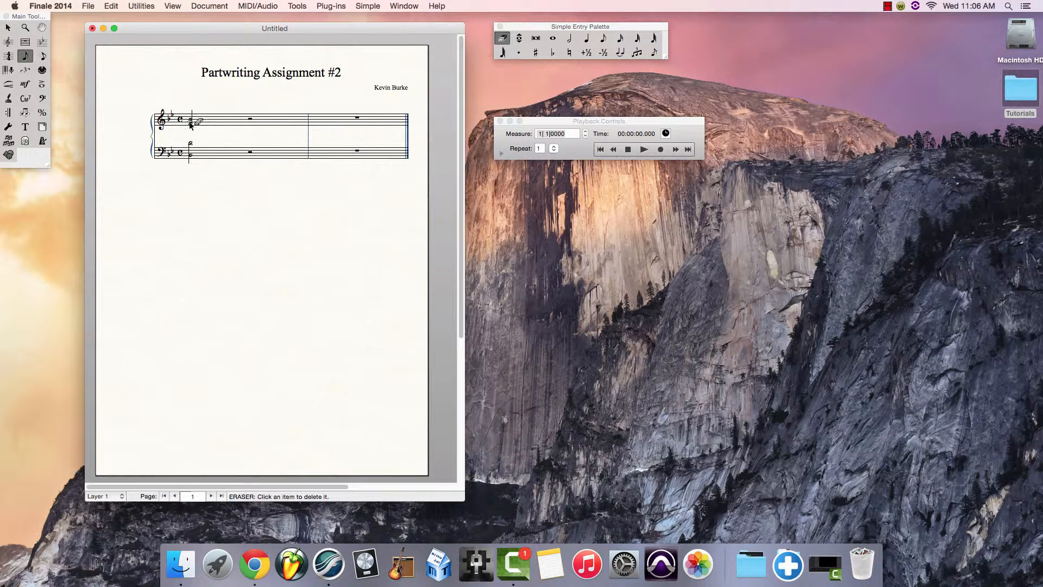
pyautogui.click(190, 153)
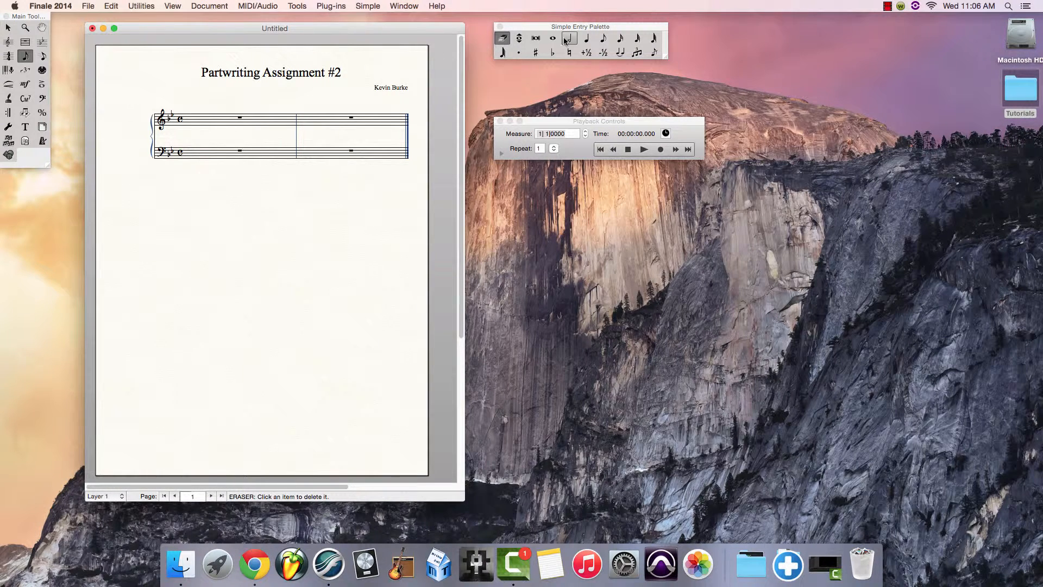
# Enter the upper voice of each staff in layer 1, with two half notes in measure 1 and a whole note in measure 2
pyautogui.click(571, 41)
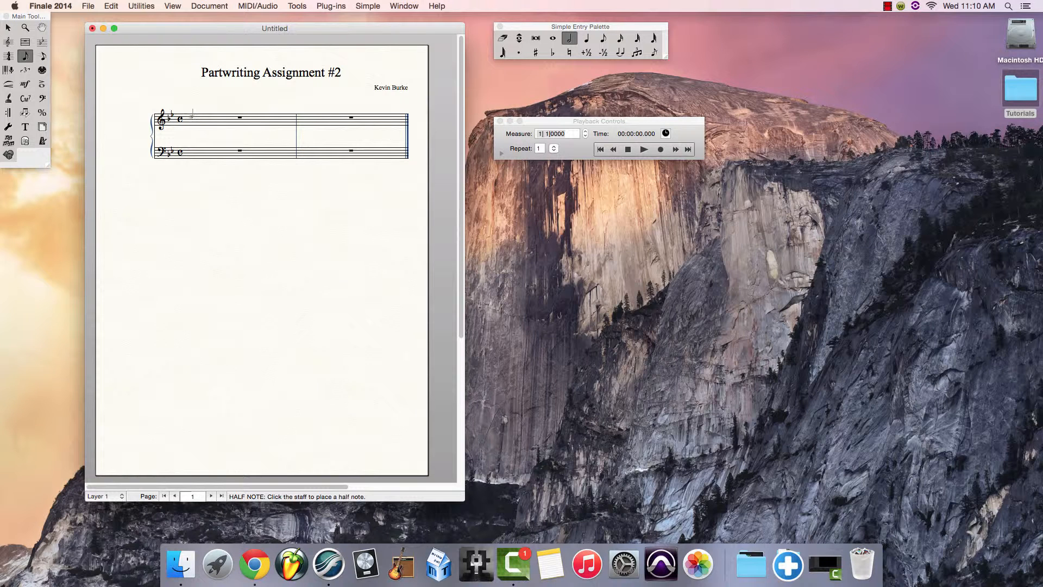
pyautogui.click(194, 118)
pyautogui.click(250, 116)
pyautogui.click(192, 144)
pyautogui.click(250, 144)
pyautogui.press('7')
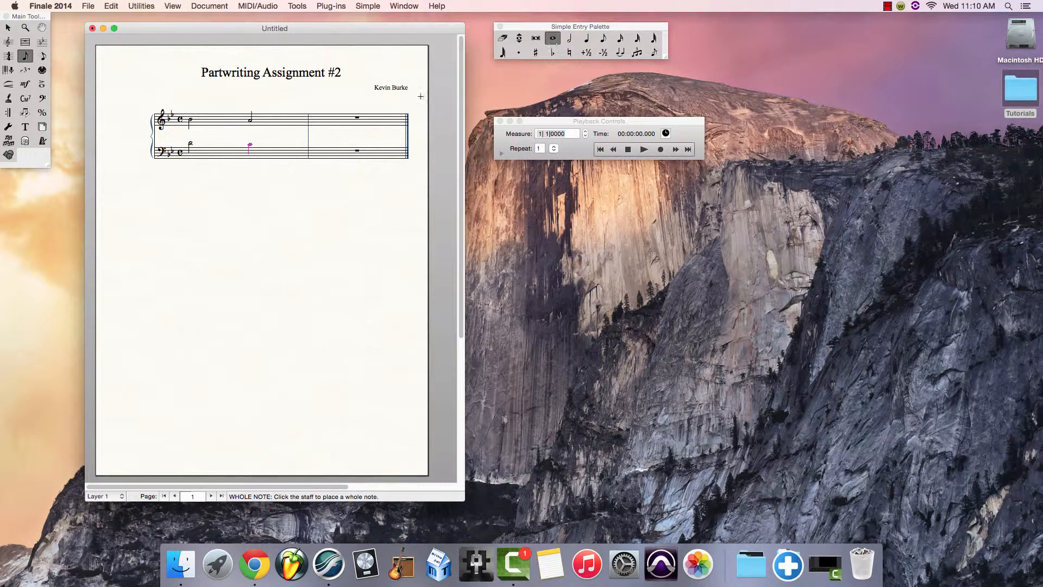
pyautogui.click(314, 123)
# Switch to layer 2 and enter the lower voice's two half notes in measure 1 of both staves
pyautogui.click(119, 496)
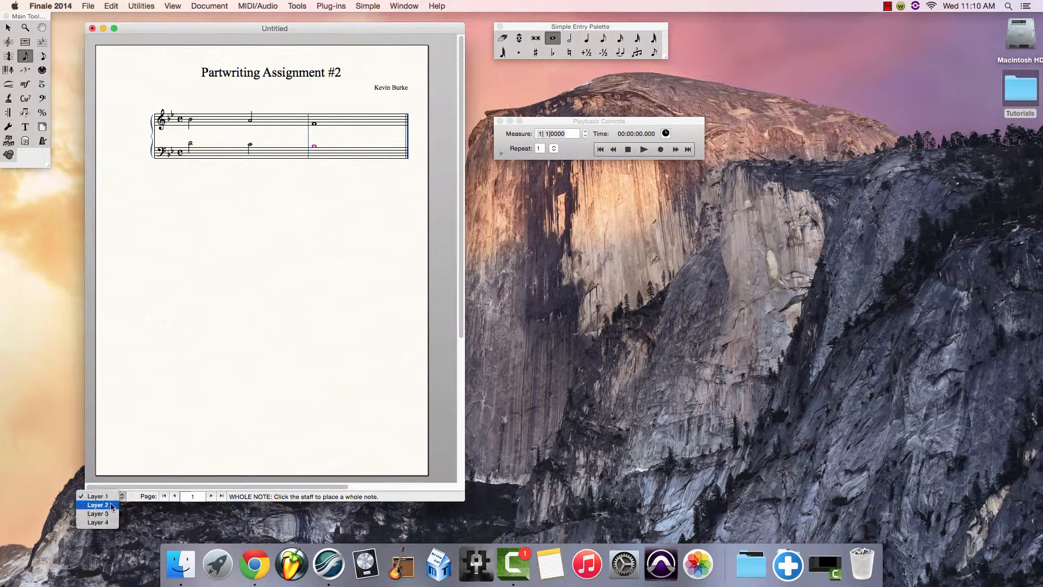
pyautogui.click(100, 506)
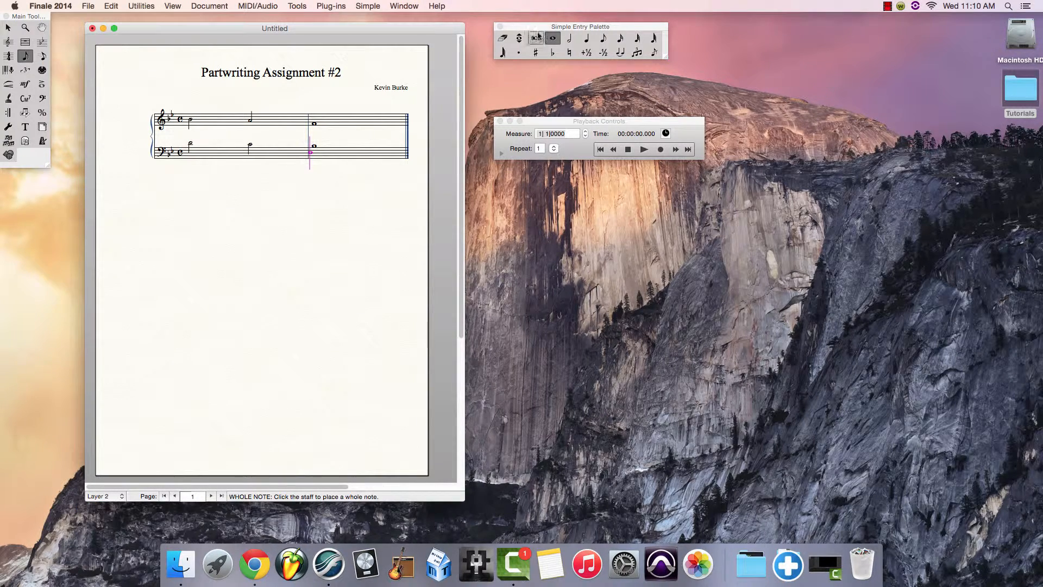
pyautogui.click(570, 38)
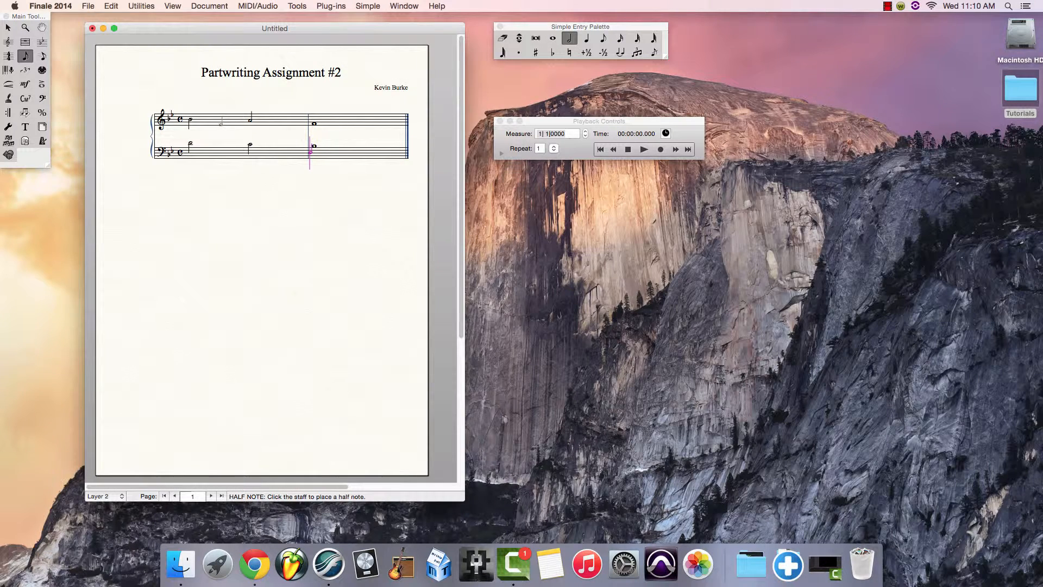
pyautogui.click(190, 123)
pyautogui.click(189, 156)
pyautogui.click(250, 124)
pyautogui.click(250, 153)
# Enter the lower voice's layer 2 whole notes in measure 2 of the bass and treble staves
pyautogui.click(552, 37)
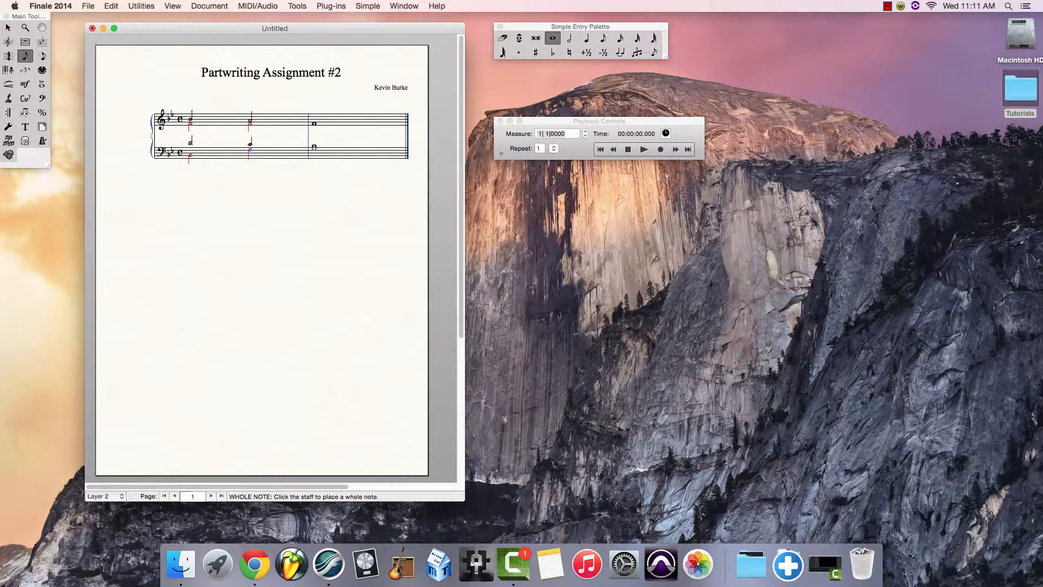
pyautogui.click(314, 152)
pyautogui.click(317, 122)
# Re-enter the layer 1 whole note in the treble staff of measure 2, and play back the score
pyautogui.click(106, 496)
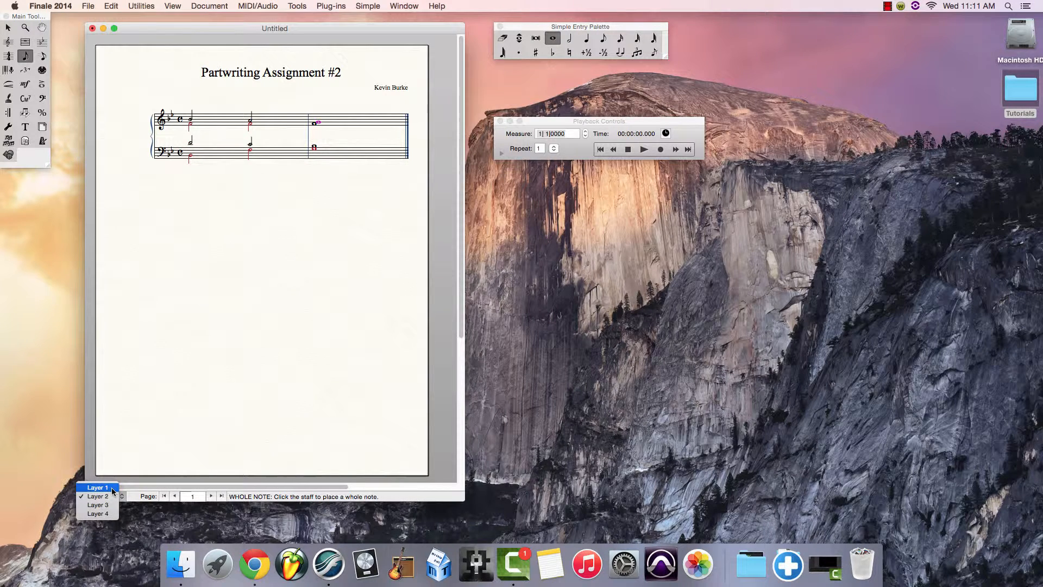
pyautogui.click(110, 487)
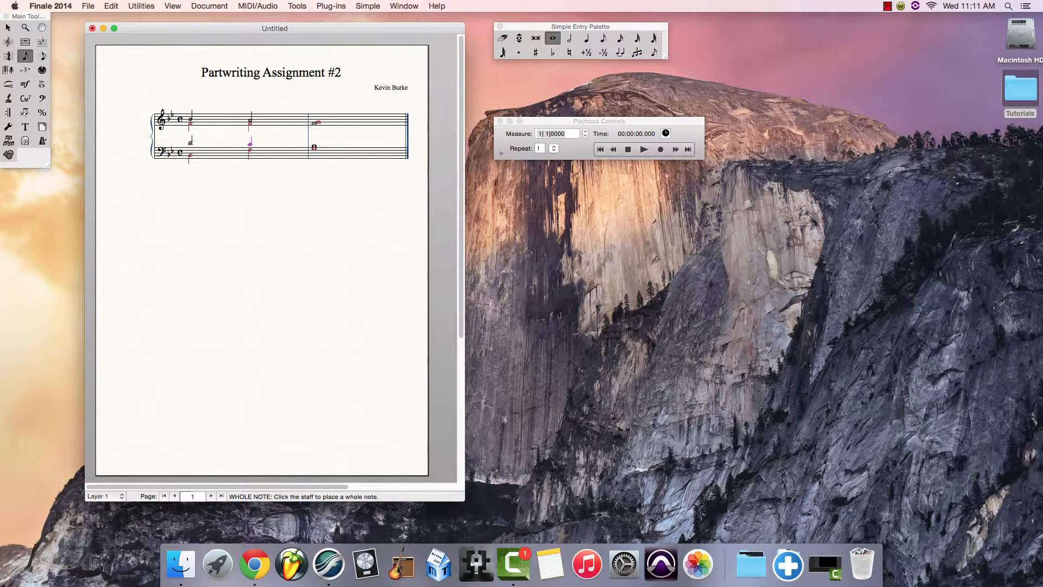
pyautogui.click(315, 123)
pyautogui.click(644, 149)
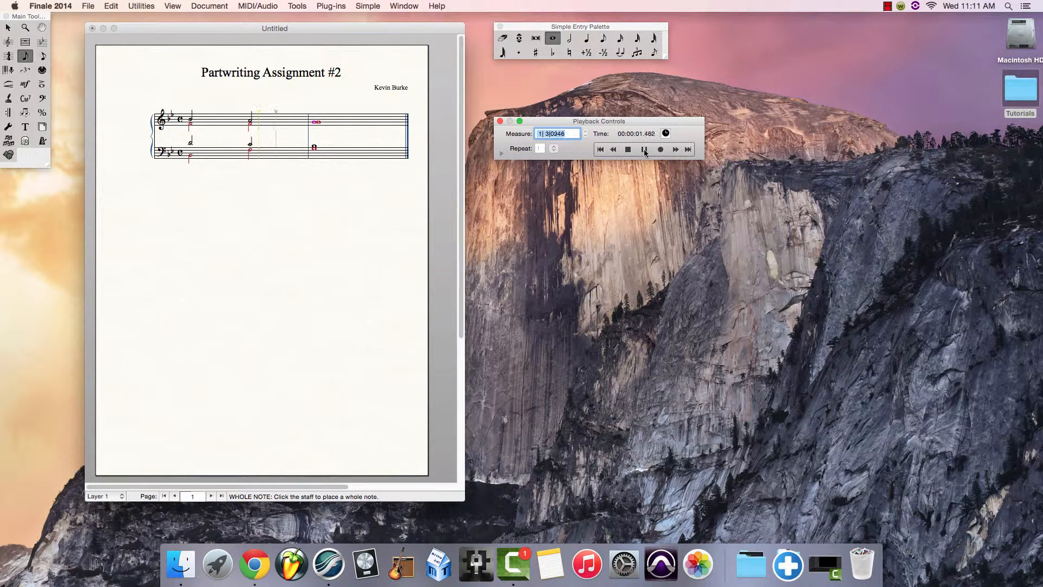
pyautogui.click(629, 150)
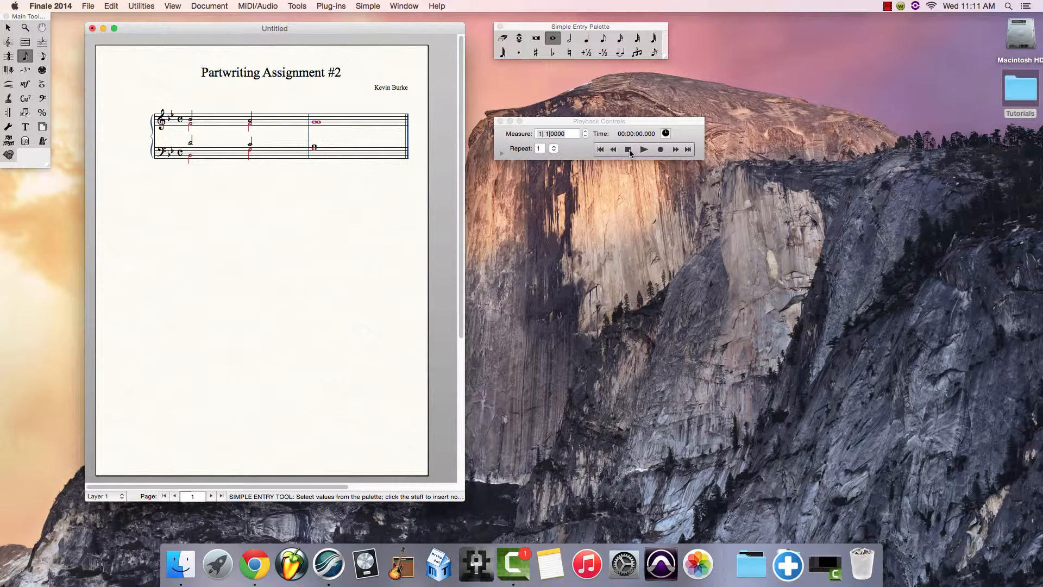
# Add a text block below the bass staff with the analysis "Bb: I V vi", each numeral aligned under its chord
pyautogui.click(27, 130)
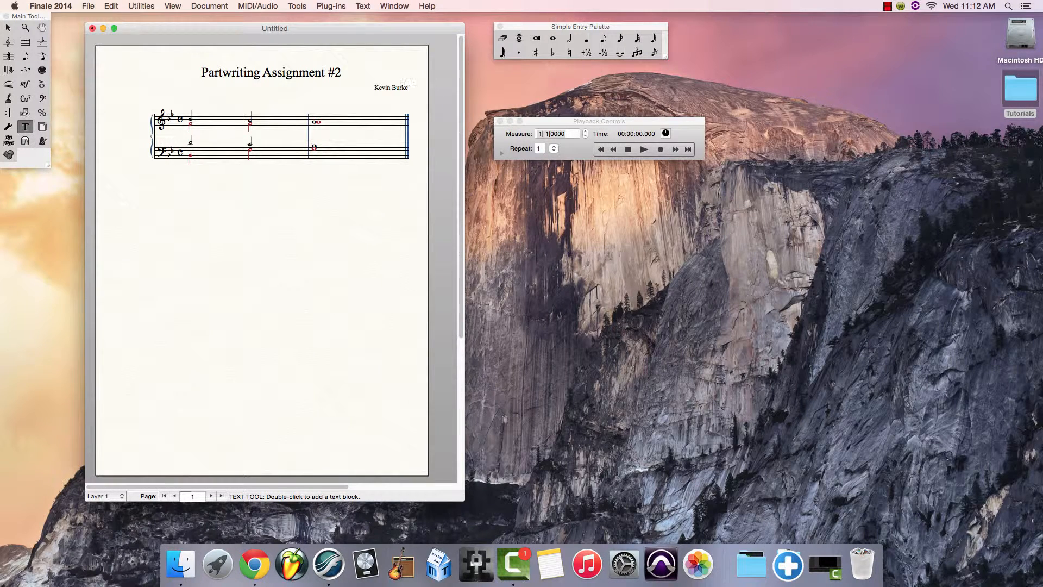
pyautogui.doubleClick(175, 170)
pyautogui.write('Bb:')
pyautogui.write(' I')
pyautogui.write('IV')
pyautogui.press('BackSpace')
pyautogui.press('BackSpace')
pyautogui.write('V vi')
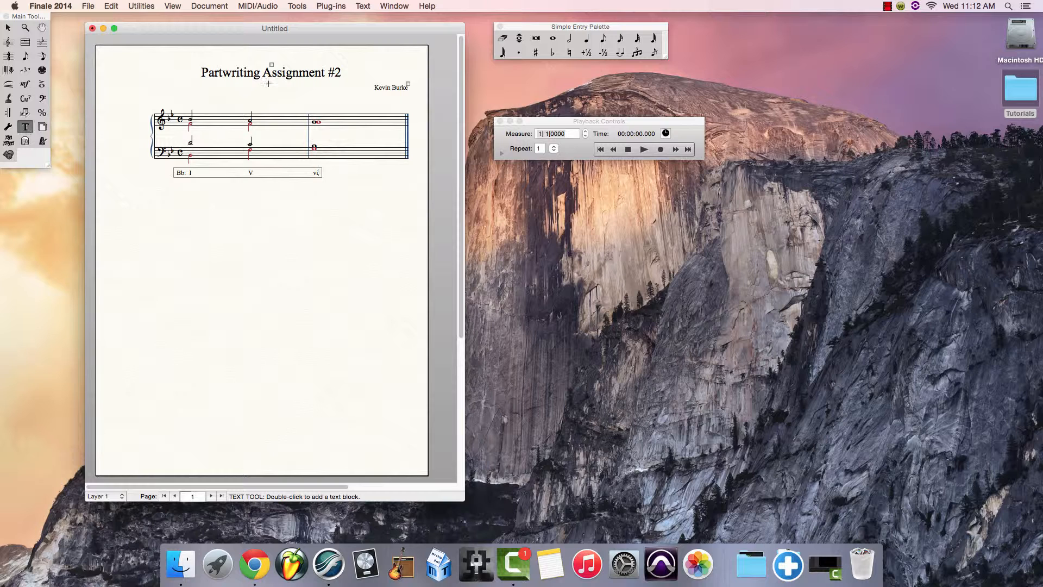
# Add a "D.C." text block above the end of the treble staff in measure 2
pyautogui.click(376, 108)
pyautogui.write('D.C.')
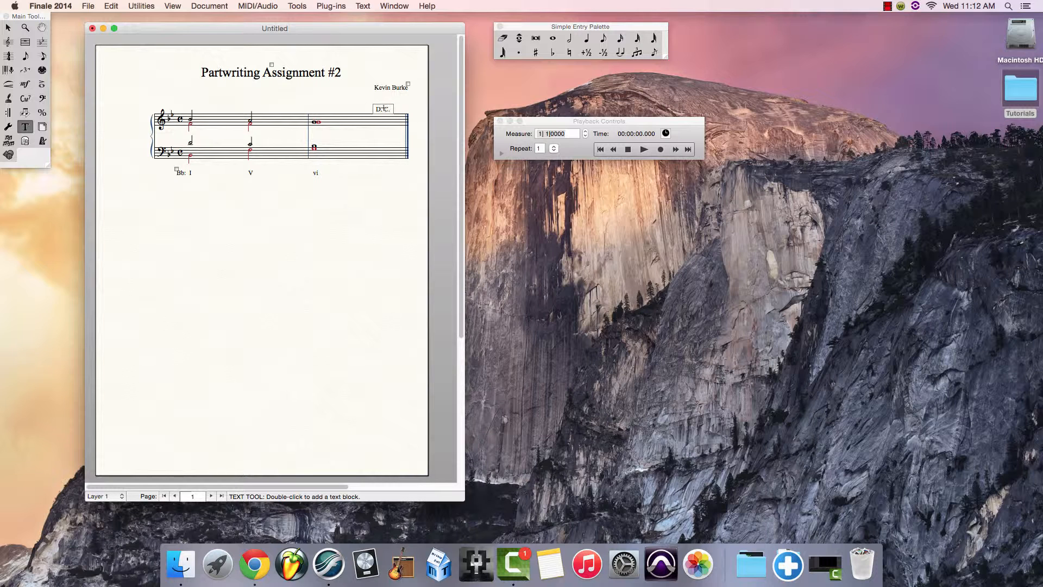
# Add the chord symbols Bb, F and Gm above the three chords on the treble staff
pyautogui.click(25, 98)
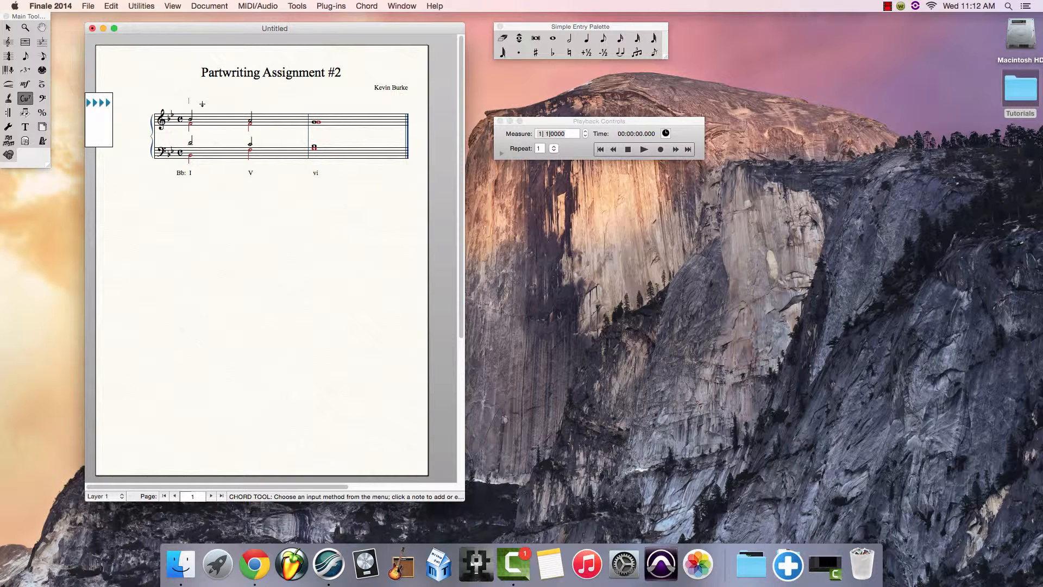
pyautogui.write('Bb')
pyautogui.press('space')
pyautogui.press('space')
pyautogui.write('Gm')
pyautogui.click(249, 218)
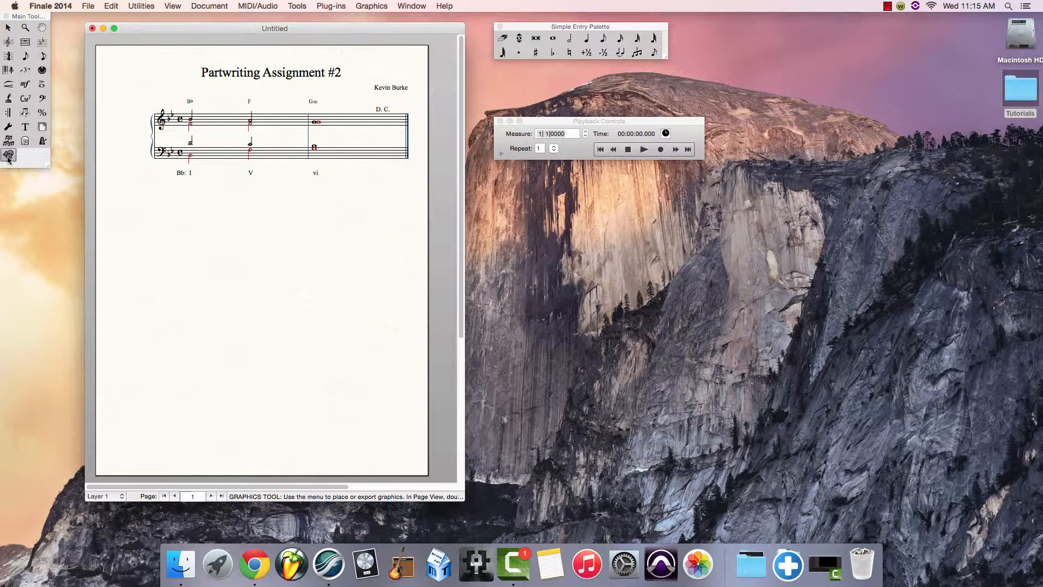
# Select the page area enclosing the title, composer name and the whole system with its Roman numerals, using the Graphics Tool
pyautogui.click(372, 6)
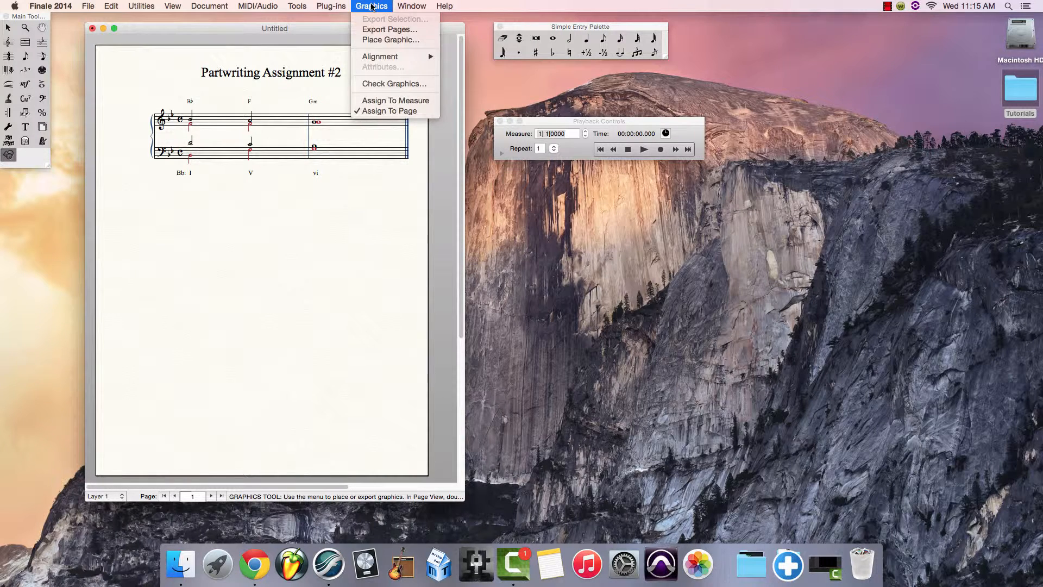
pyautogui.click(372, 8)
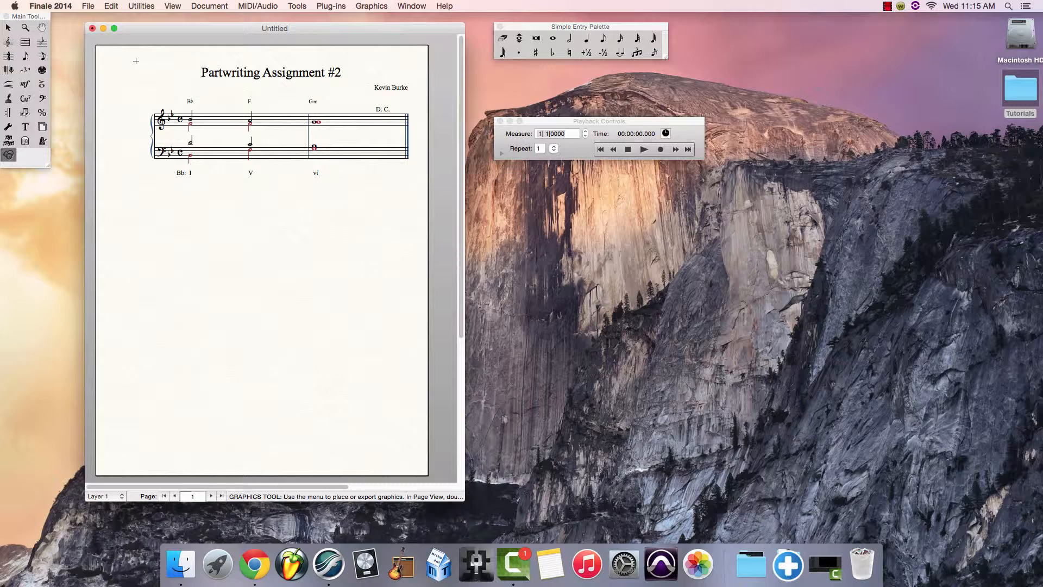
pyautogui.moveTo(138, 59); pyautogui.dragTo(419, 188)
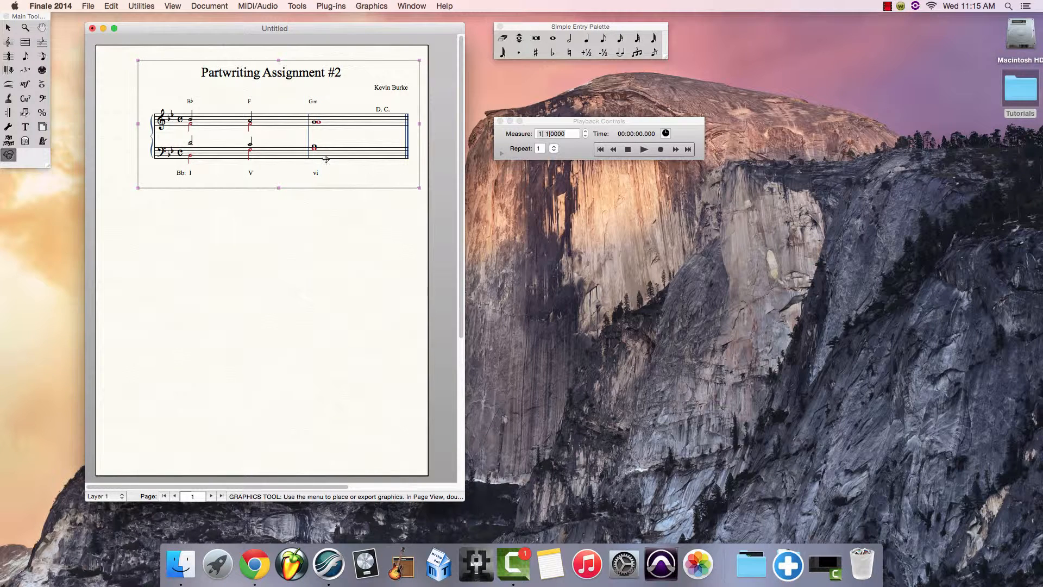
pyautogui.moveTo(303, 28)
pyautogui.mouseDown()
pyautogui.moveTo(316, 37)
pyautogui.moveTo(309, 30)
pyautogui.mouseUp()
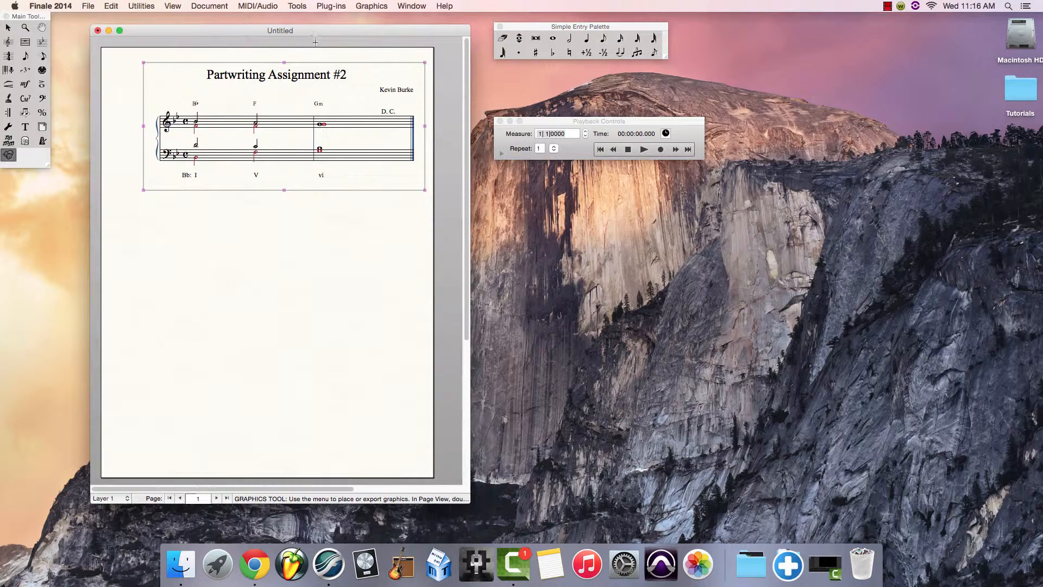
# Export the selected area as a JPEG to the Desktop, naming the file with the composer's surname followed by "Assignment1"
pyautogui.click(371, 6)
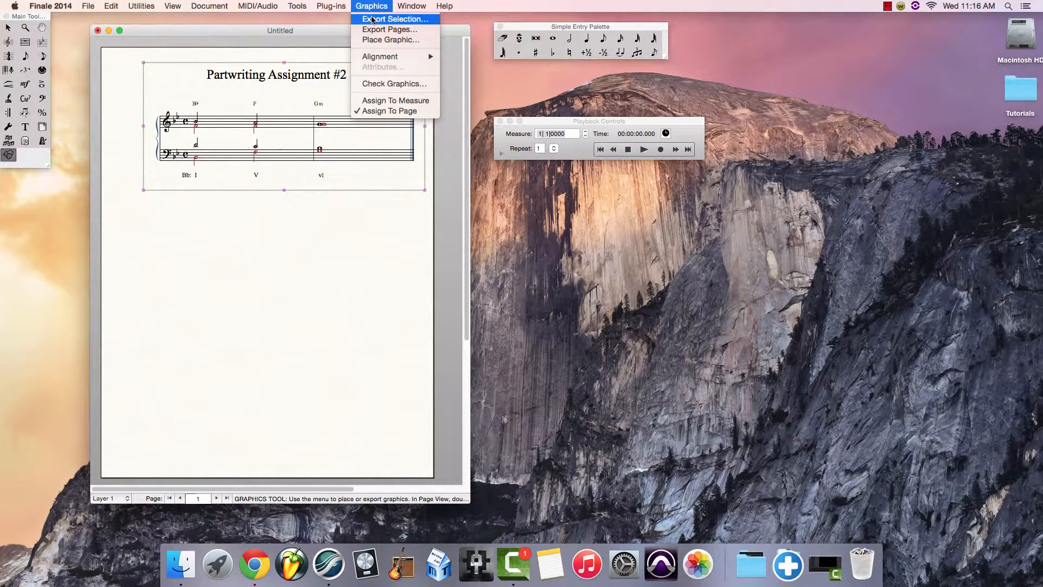
pyautogui.click(373, 19)
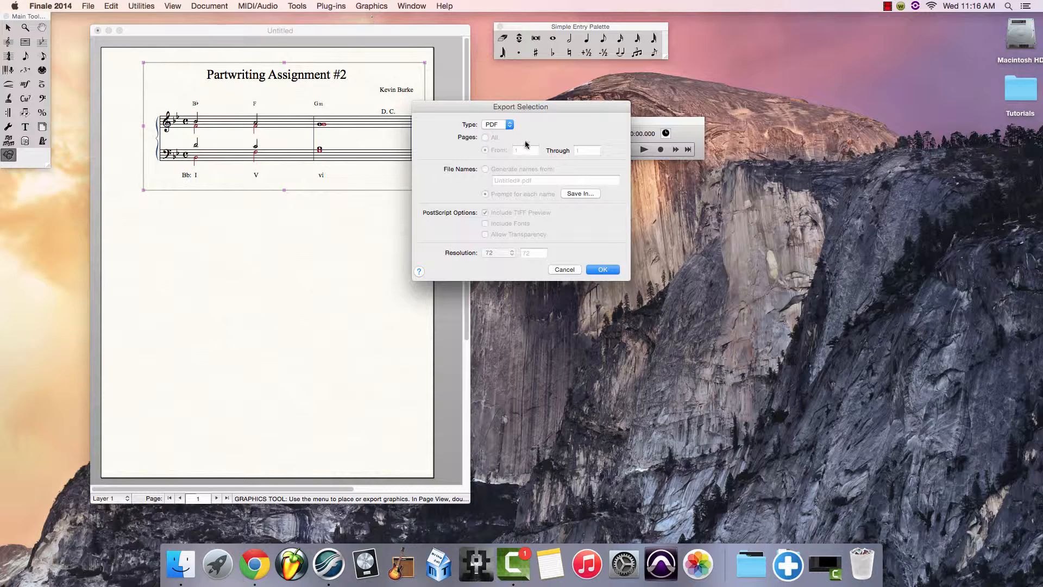
pyautogui.click(510, 125)
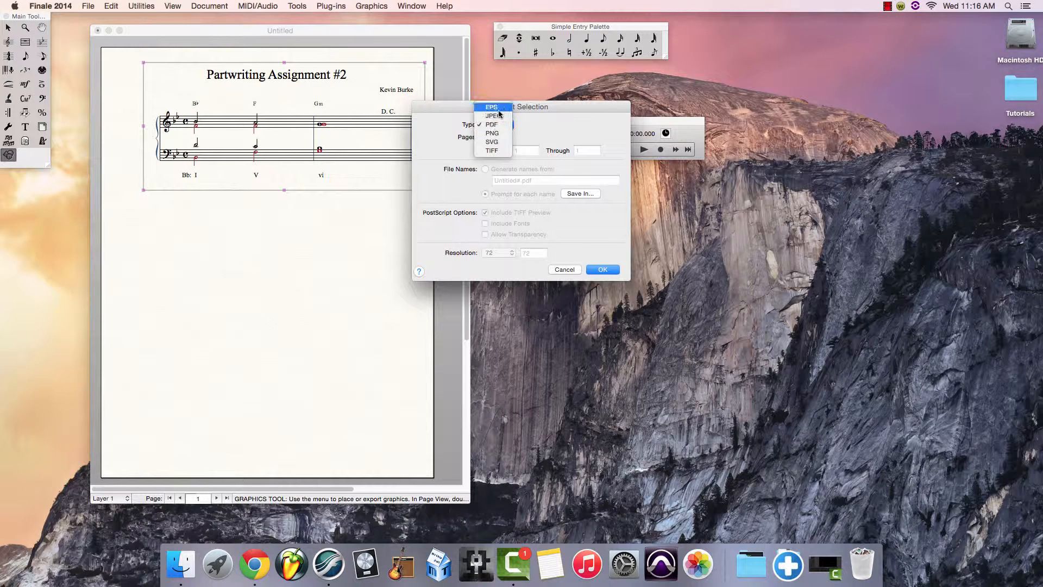
pyautogui.click(500, 116)
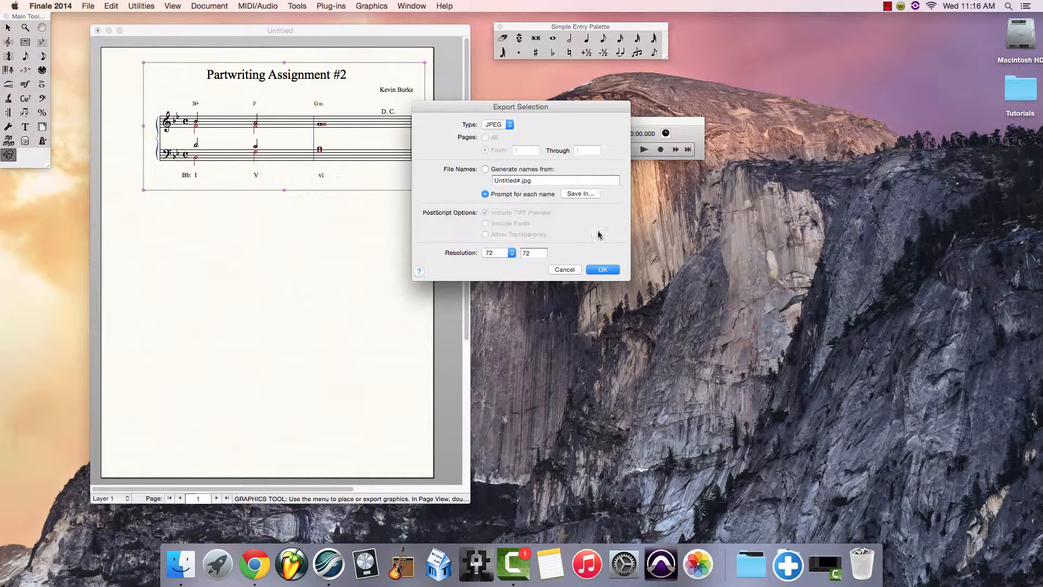
pyautogui.click(602, 270)
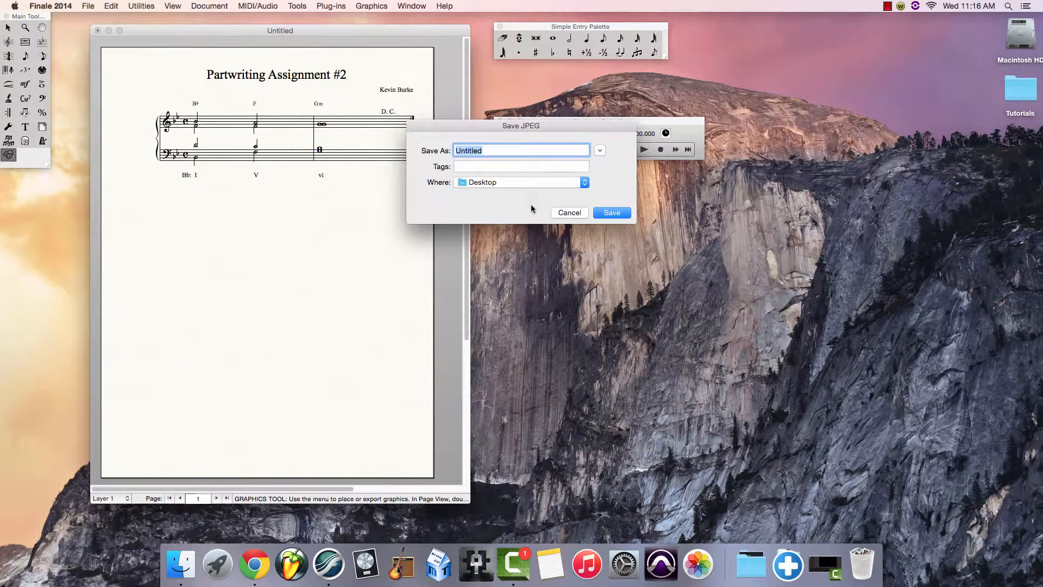
pyautogui.write('BurkeAssignment1')
pyautogui.click(599, 212)
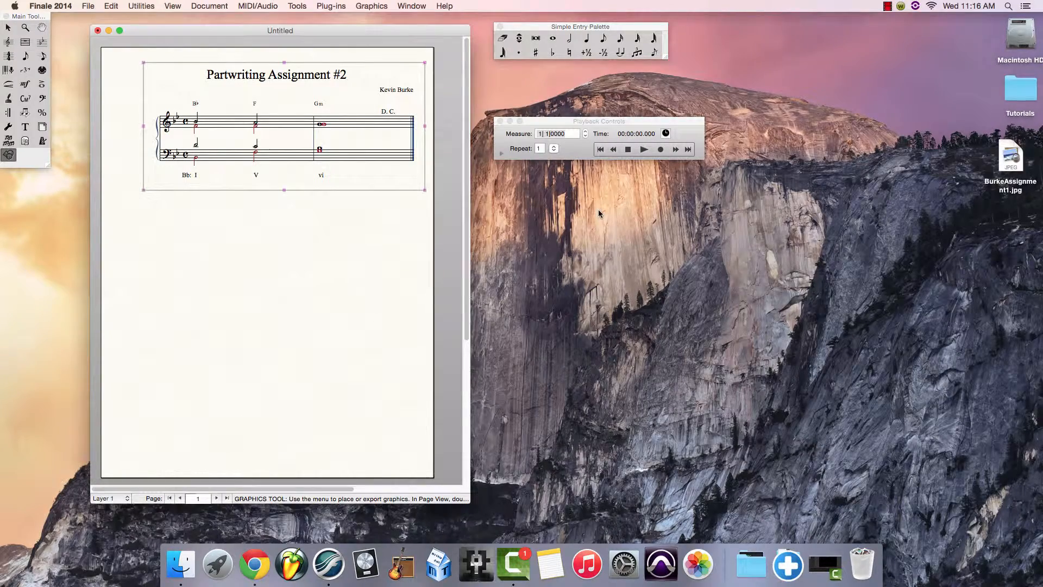
# Open the exported JPEG from the desktop in Preview and place its window beside the score to check the image
pyautogui.doubleClick(998, 154)
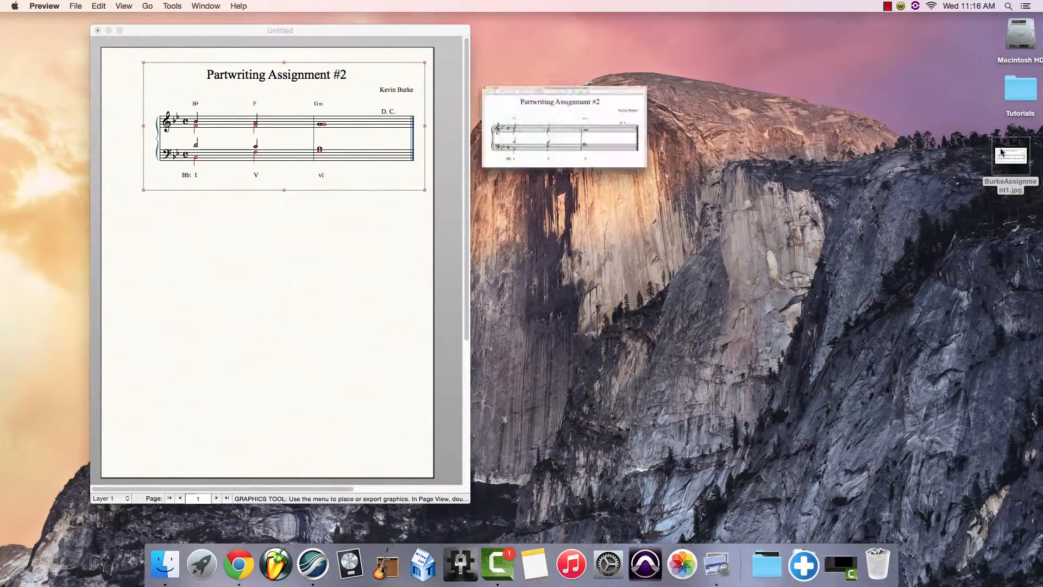
pyautogui.moveTo(277, 31); pyautogui.dragTo(773, 92)
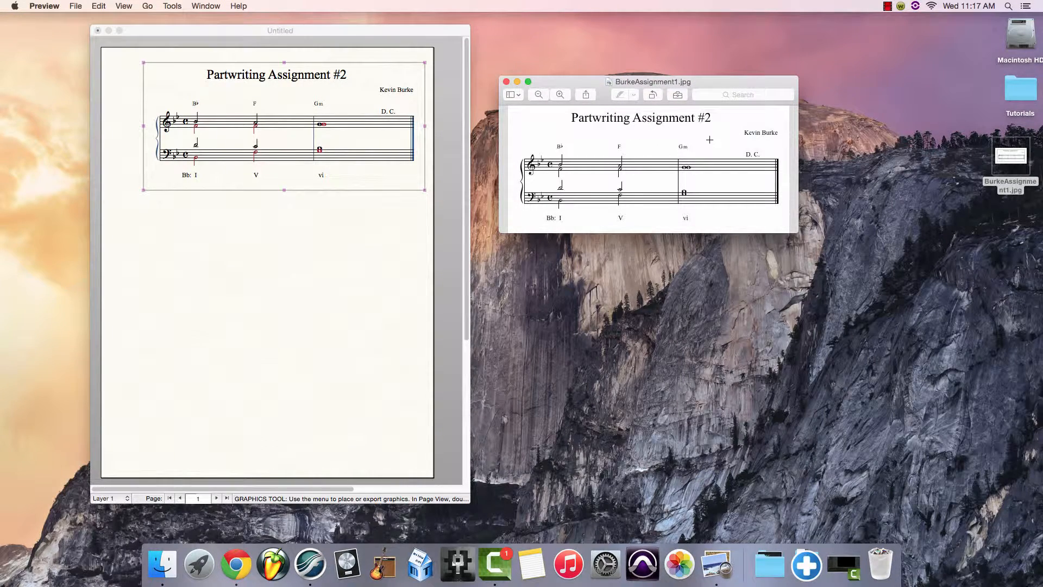